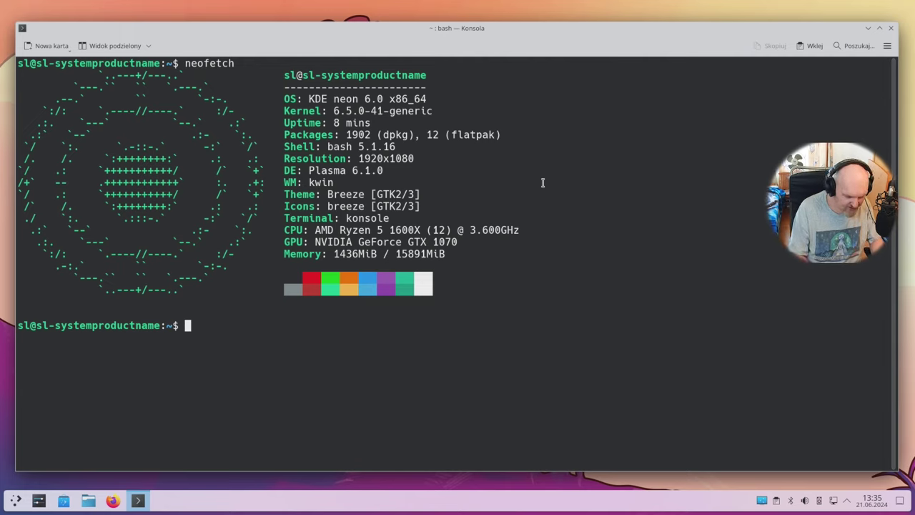
# - Display the audio server information with the command pactl info, and close the terminal
pyautogui.write('pac')
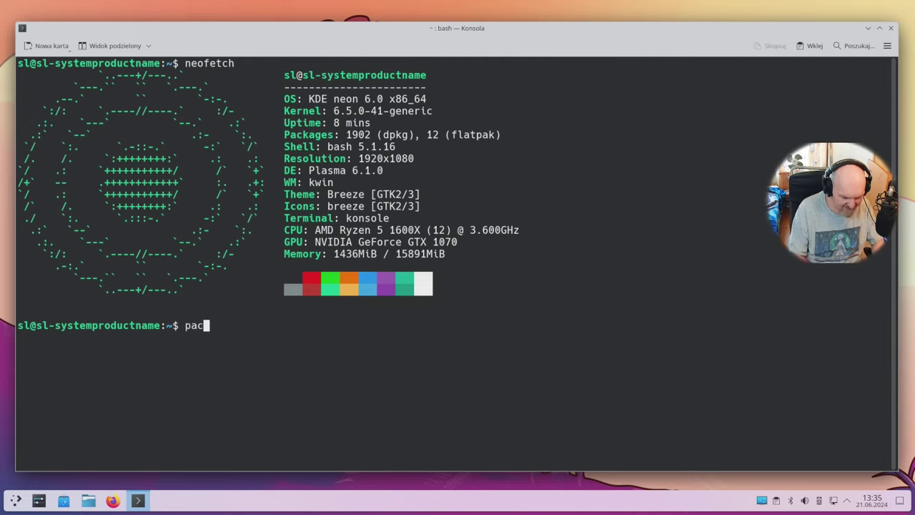
pyautogui.write('tl infp')
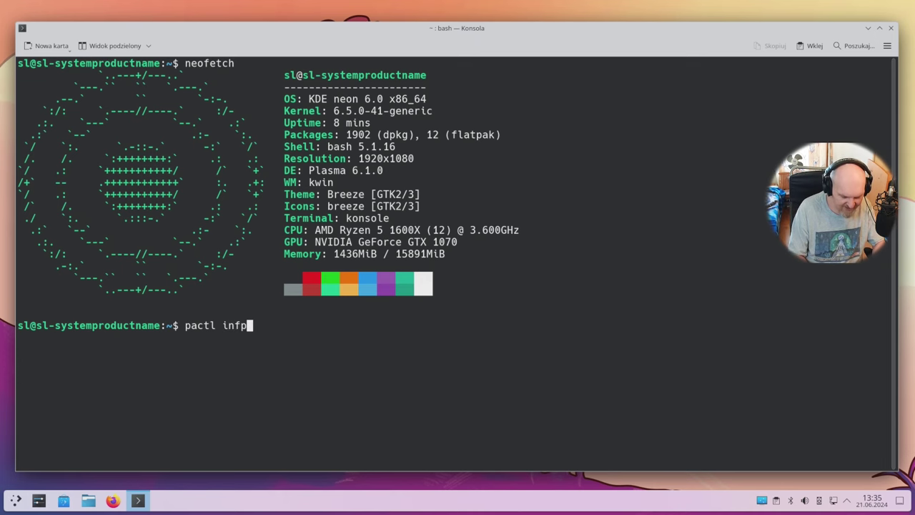
pyautogui.press('BackSpace')
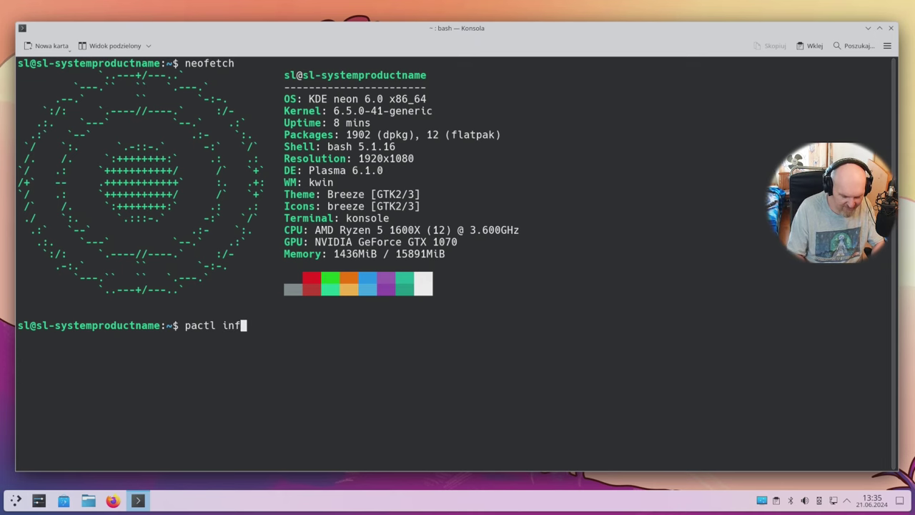
pyautogui.write('o')
pyautogui.press('Return')
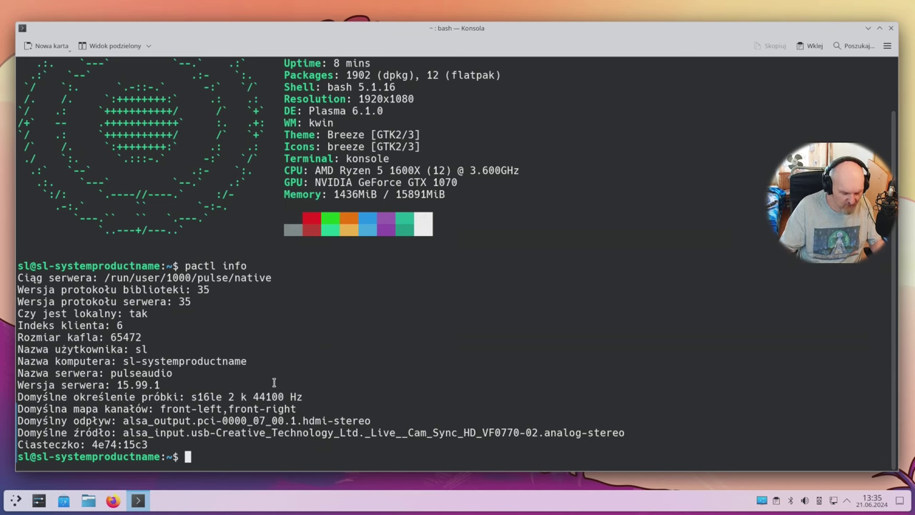
pyautogui.hotkey('ctrl', 'd')
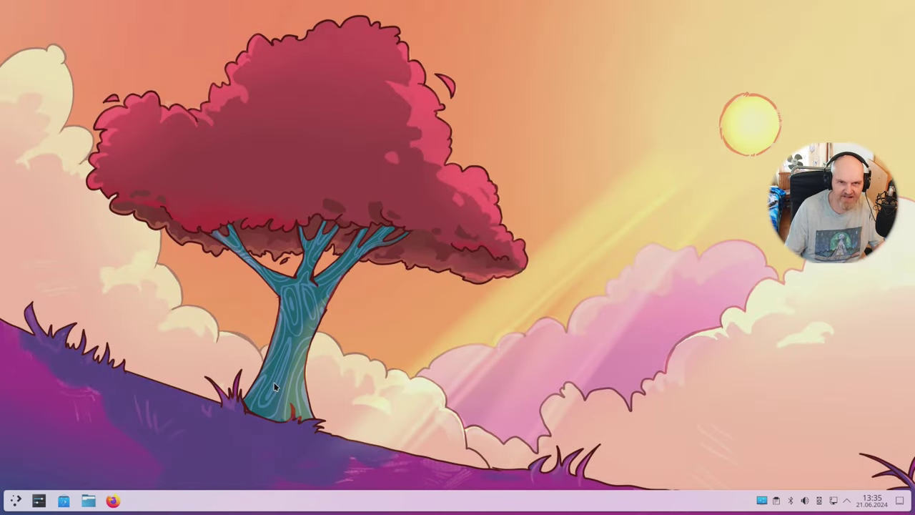
# - Find VLC media player in the application launcher and start it
pyautogui.click(14, 499)
pyautogui.write('vlc')
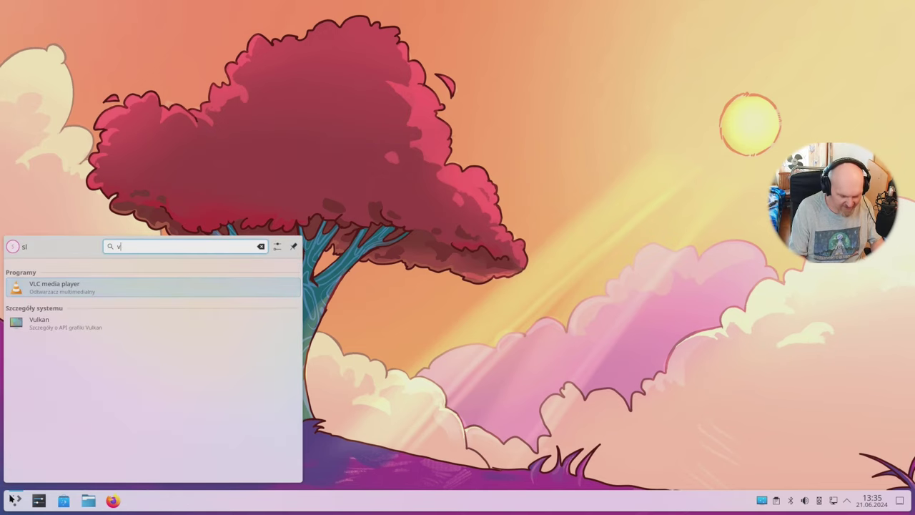
pyautogui.click(131, 293)
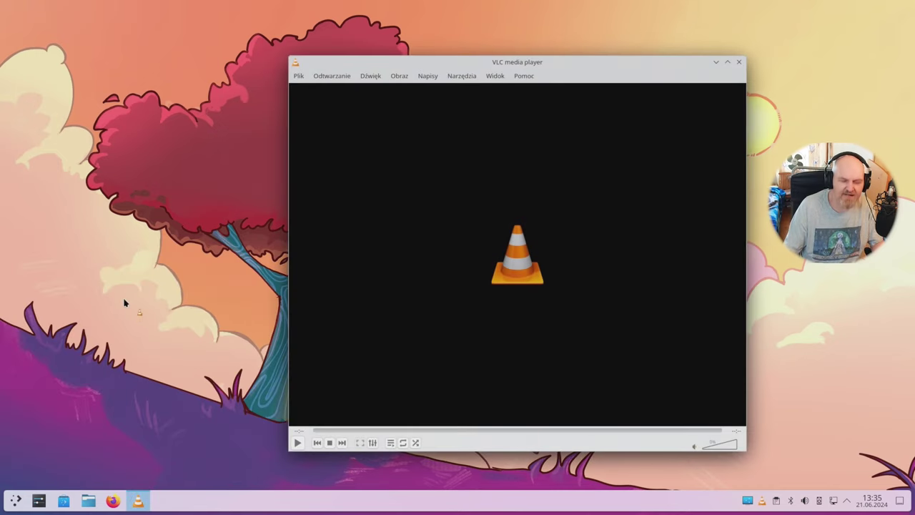
# - Play the Video camera capture device in VLC with the default device settings, and close the player after viewing the feed
pyautogui.click(299, 76)
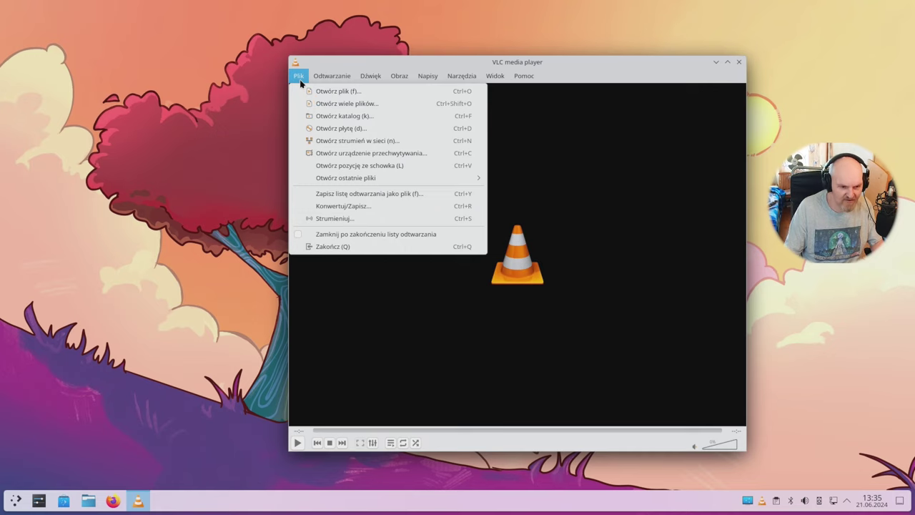
pyautogui.click(404, 152)
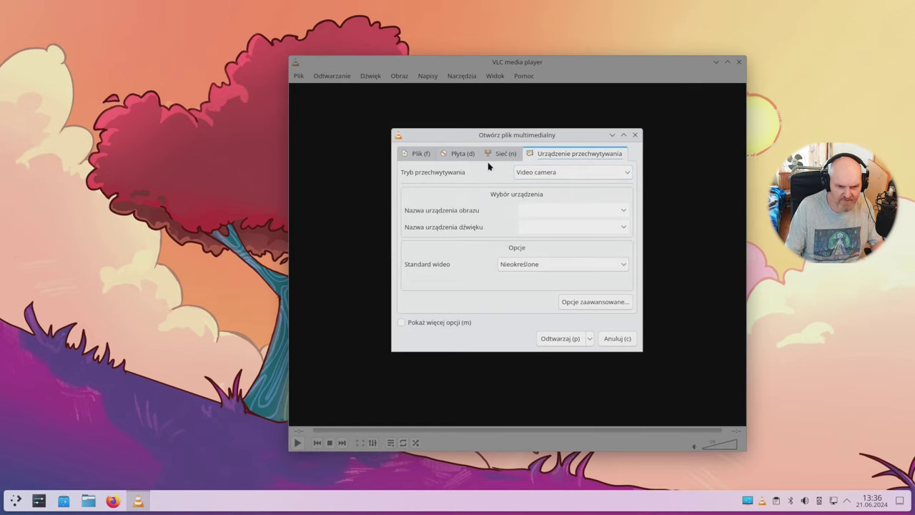
pyautogui.click(543, 338)
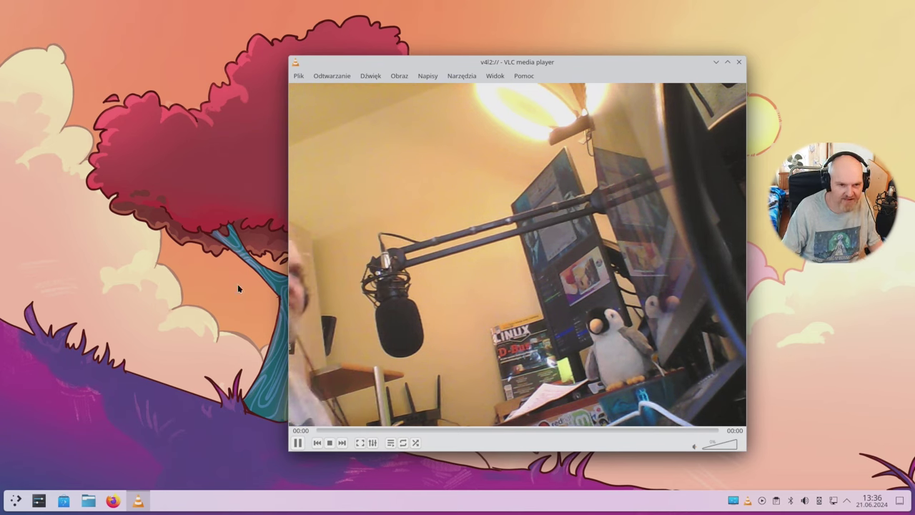
pyautogui.moveTo(510, 63); pyautogui.dragTo(419, 92)
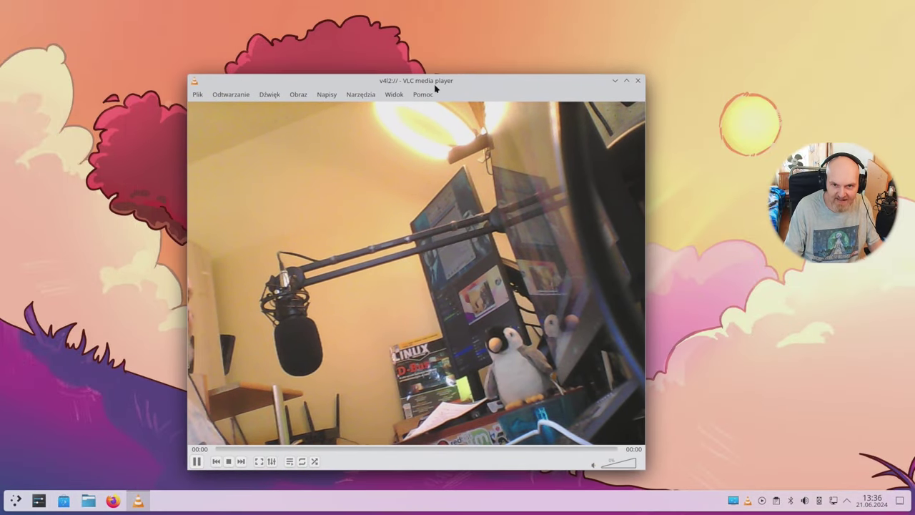
pyautogui.click(637, 80)
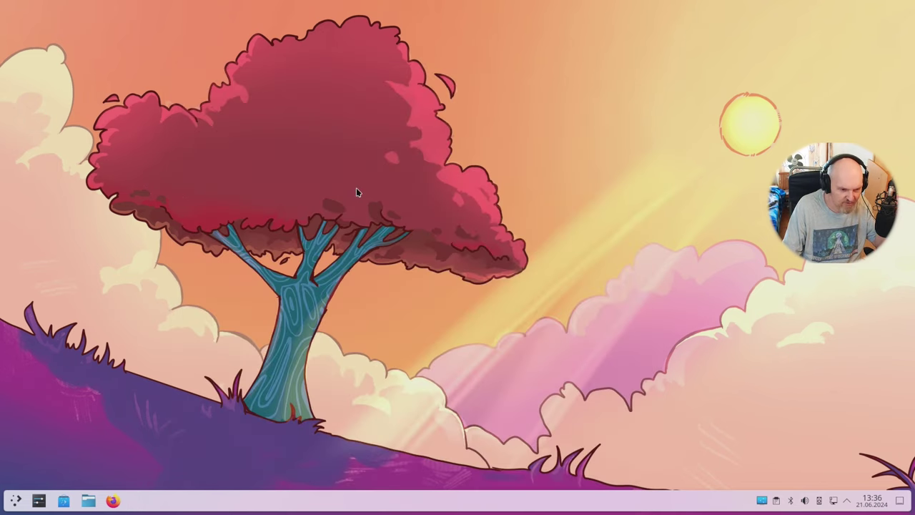
# - Open the Dźwięk (sound) page in System Settings and move the window to examine the playback and recording devices
pyautogui.click(36, 500)
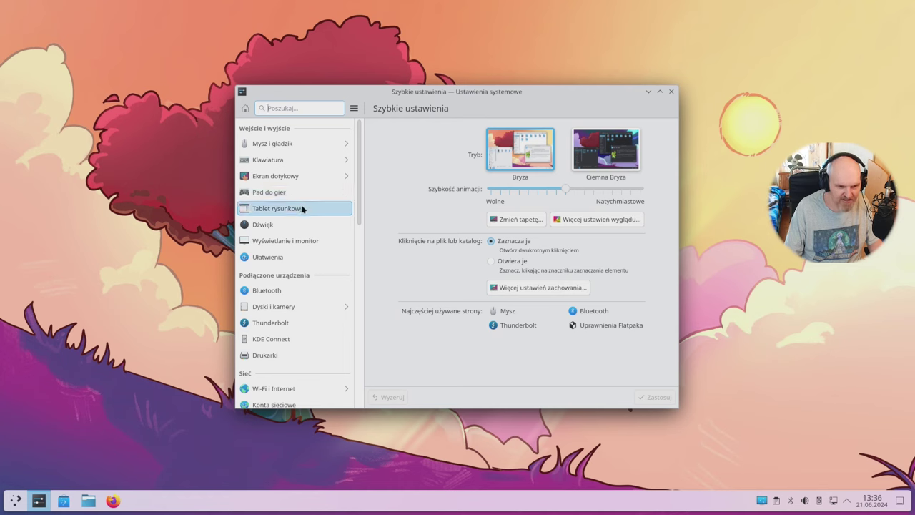
pyautogui.click(294, 227)
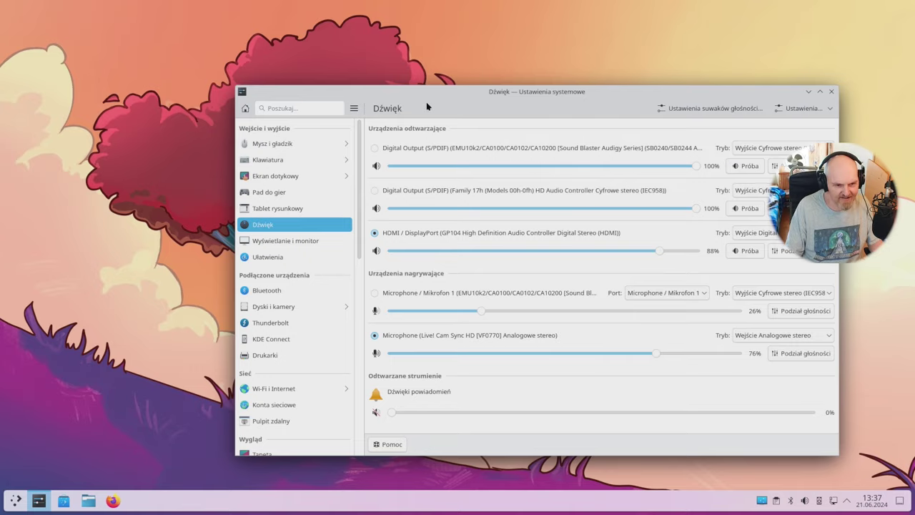
pyautogui.moveTo(432, 98); pyautogui.dragTo(333, 69)
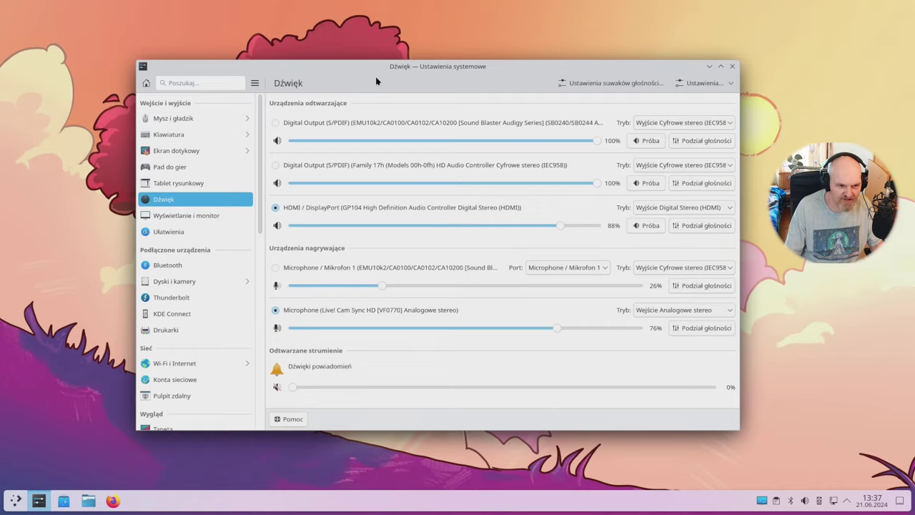
pyautogui.moveTo(377, 72)
pyautogui.mouseDown()
pyautogui.moveTo(402, 64)
pyautogui.moveTo(331, 123)
pyautogui.moveTo(439, 31)
pyautogui.moveTo(365, 59)
pyautogui.mouseUp()
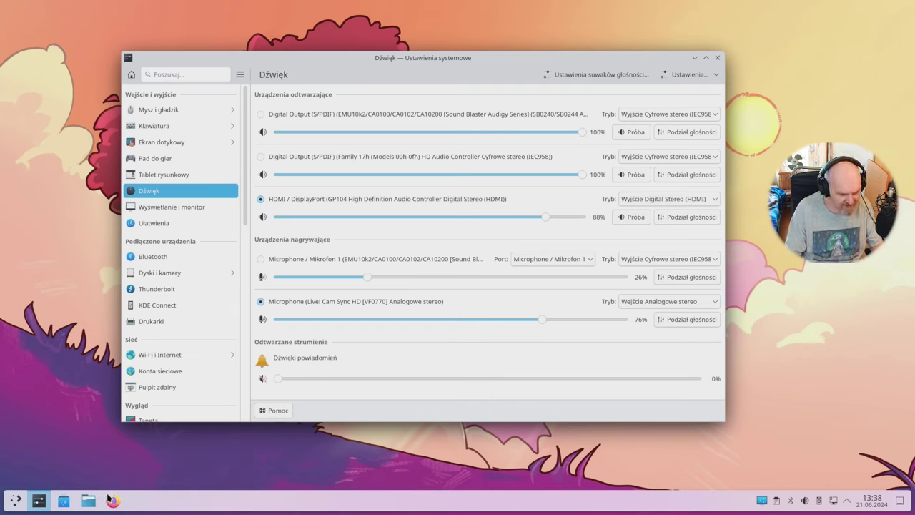
# - Open the Dolphin file manager, Firefox, the Odkrywca software centre and the Okular document viewer alongside System Settings
pyautogui.click(84, 503)
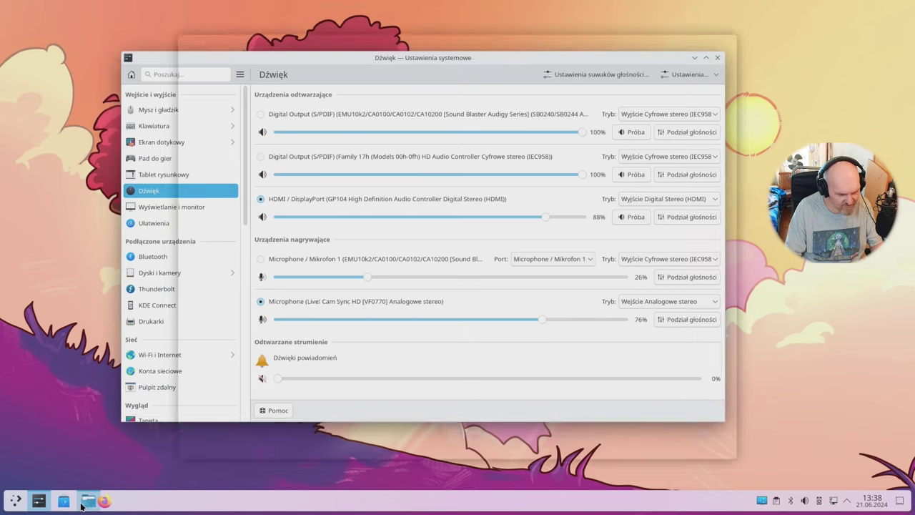
pyautogui.click(64, 500)
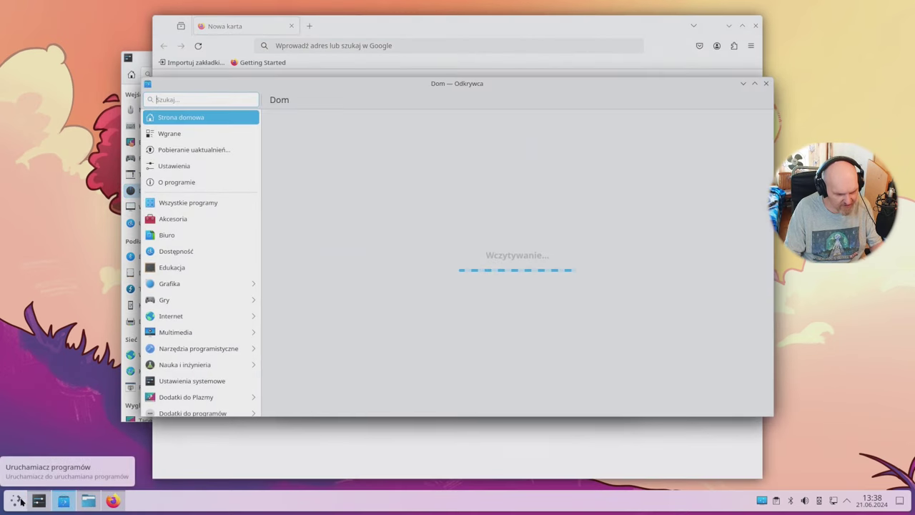
pyautogui.click(19, 500)
pyautogui.write('sl')
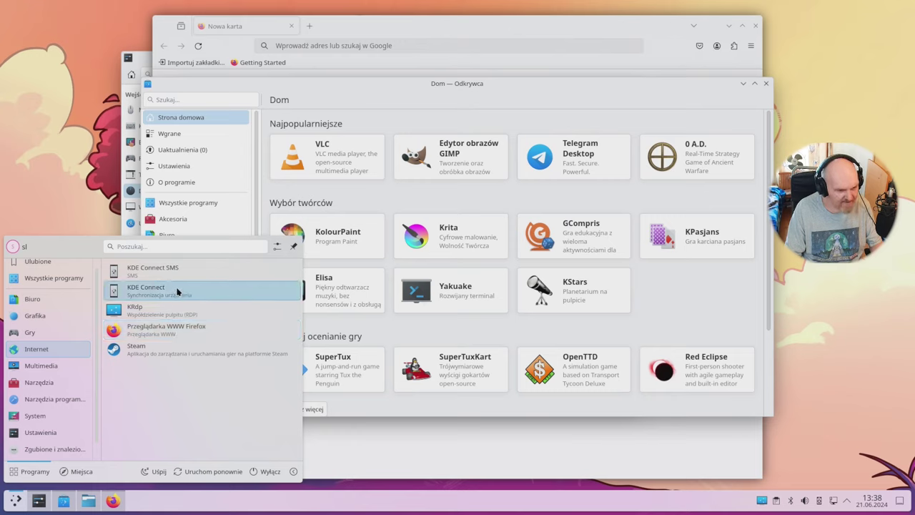
pyautogui.moveTo(47, 315)
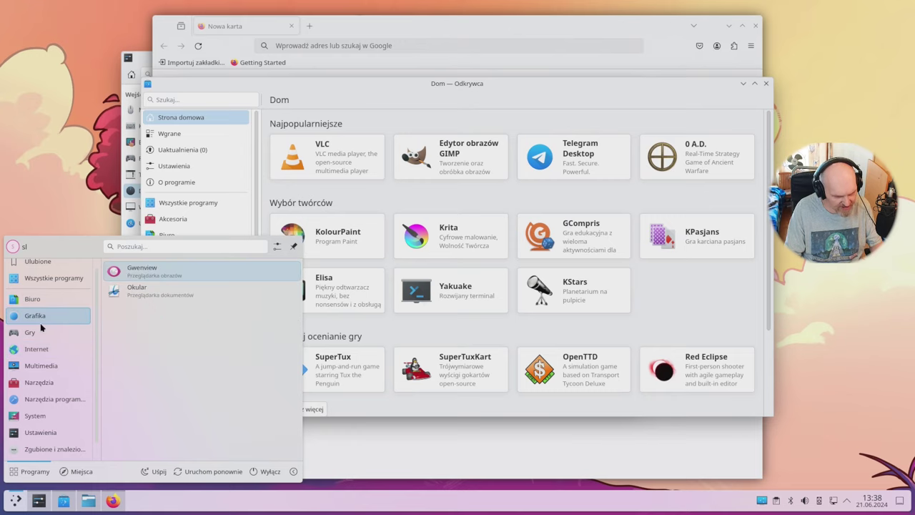
pyautogui.click(162, 293)
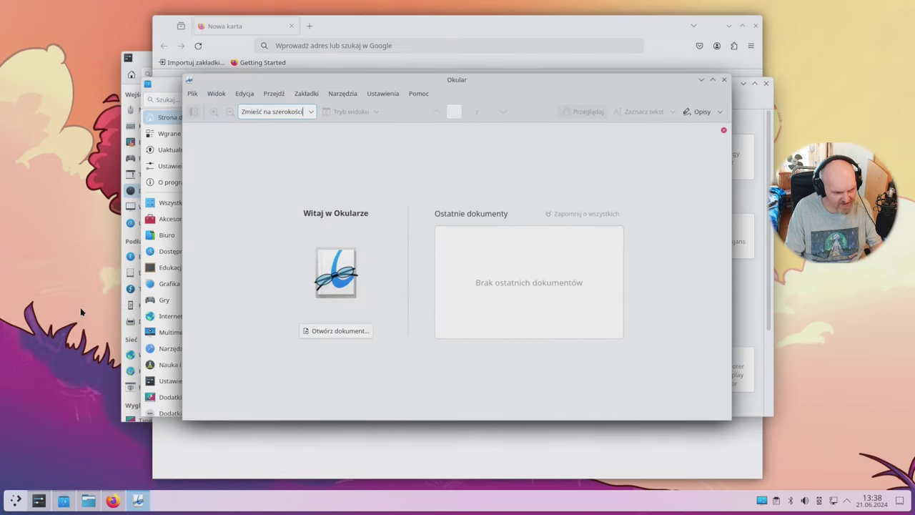
# - Spread the Okular, Odkrywca, Firefox and System Settings windows towards different corners of the desktop
pyautogui.moveTo(270, 83); pyautogui.dragTo(546, 154)
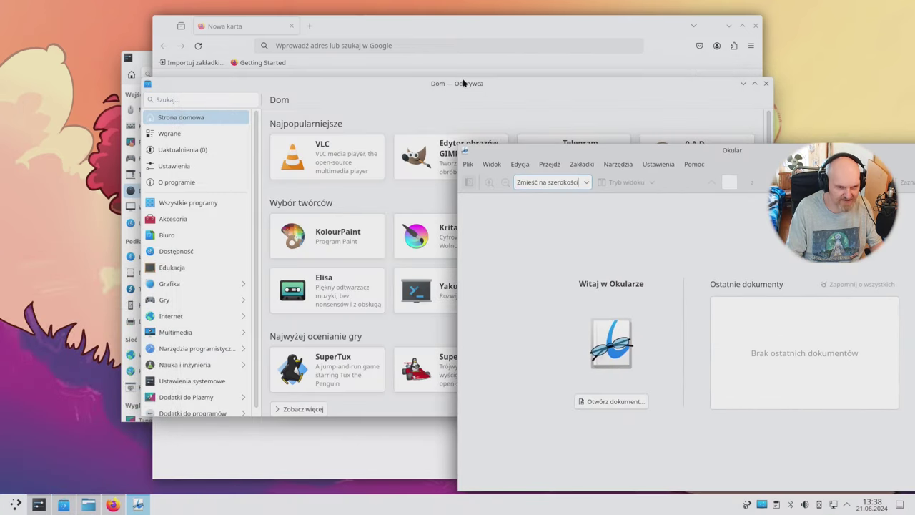
pyautogui.moveTo(465, 83); pyautogui.dragTo(299, 219)
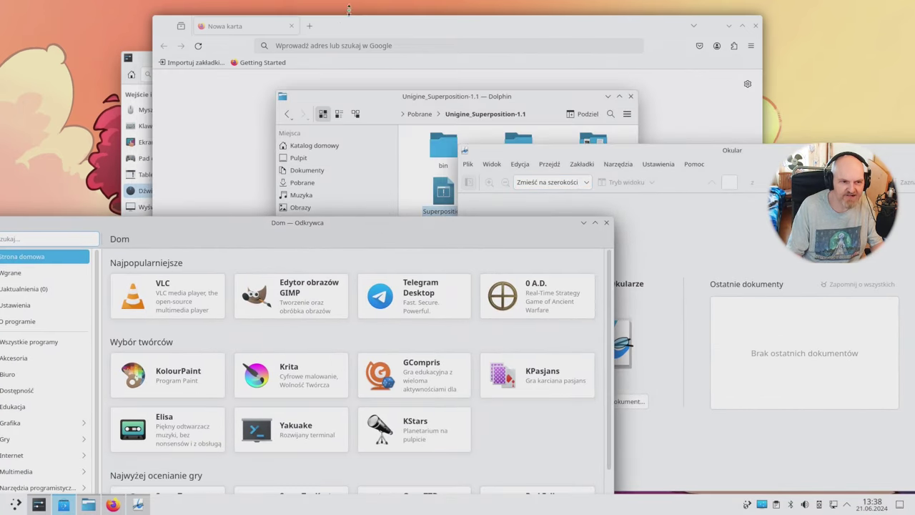
pyautogui.moveTo(350, 26); pyautogui.dragTo(191, 50)
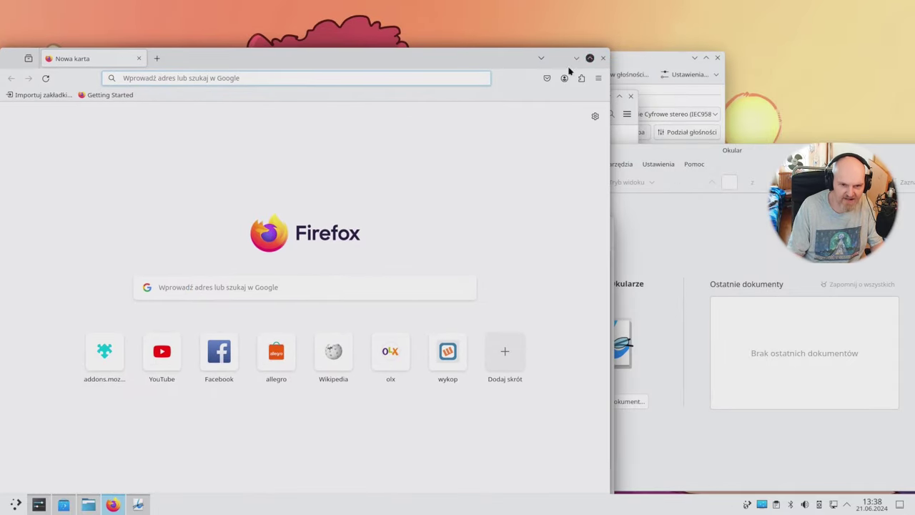
pyautogui.moveTo(632, 57); pyautogui.dragTo(799, 20)
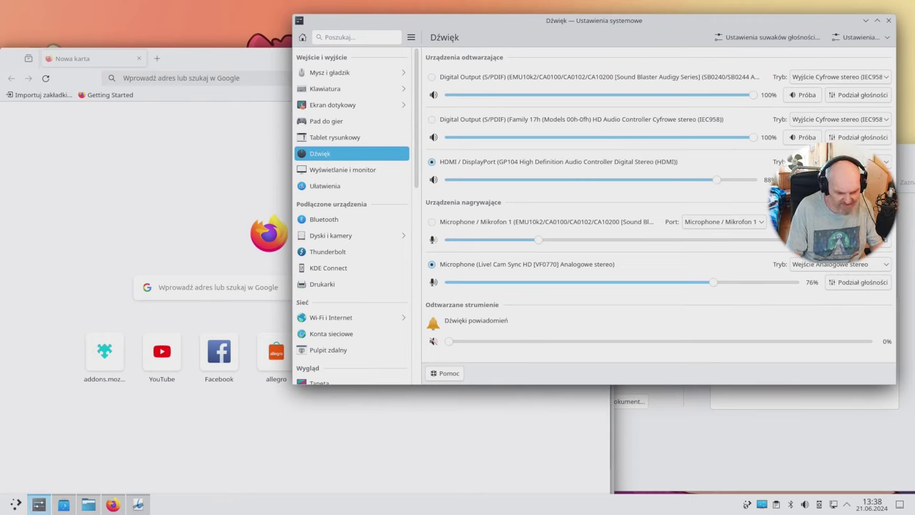
# - Bring the Firefox window to the front and reposition it over the lower middle of the desktop
pyautogui.click(17, 505)
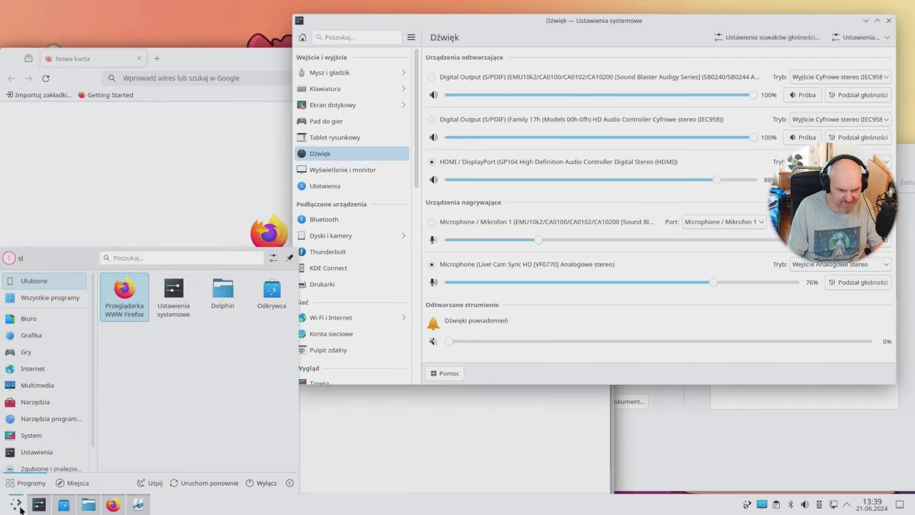
pyautogui.click(113, 504)
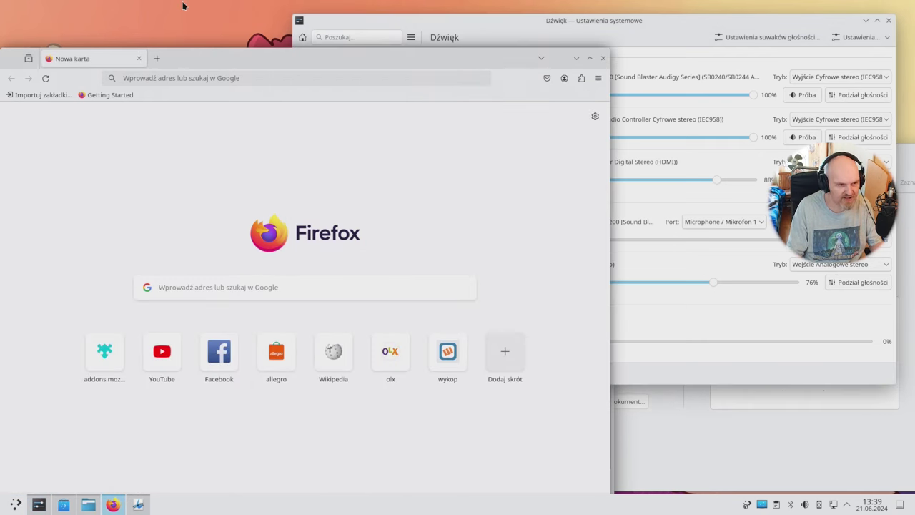
pyautogui.moveTo(206, 60); pyautogui.dragTo(249, 71)
pyautogui.moveTo(551, 179); pyautogui.dragTo(279, 173)
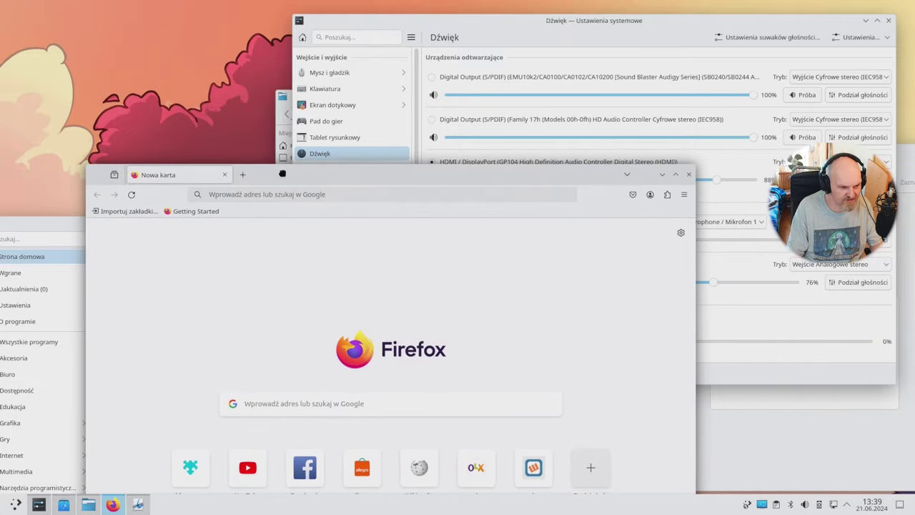
# - Log out of the desktop session immediately and log back in to Plazma (Wayland) with the account password
pyautogui.click(15, 505)
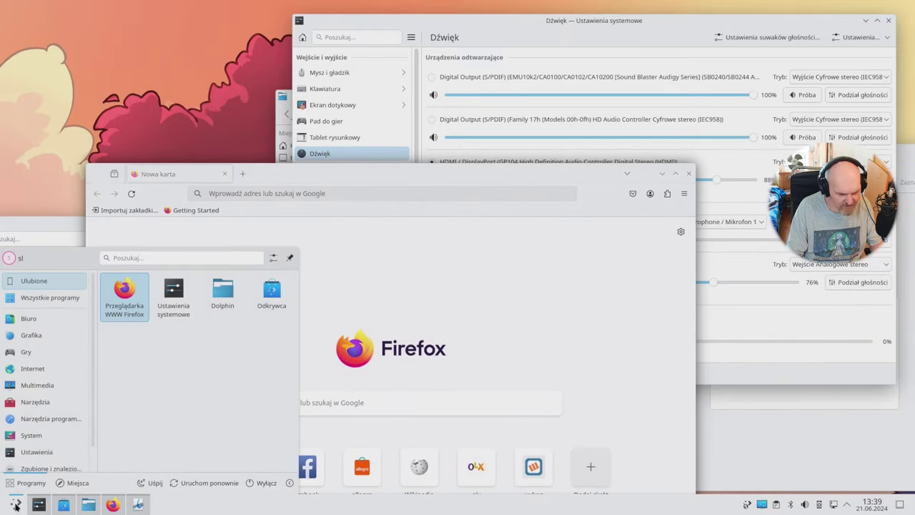
pyautogui.click(290, 482)
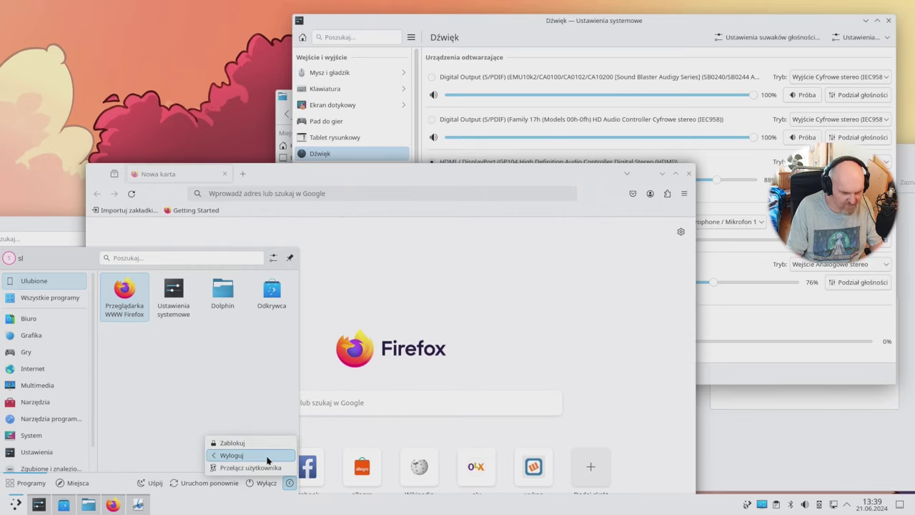
pyautogui.click(267, 456)
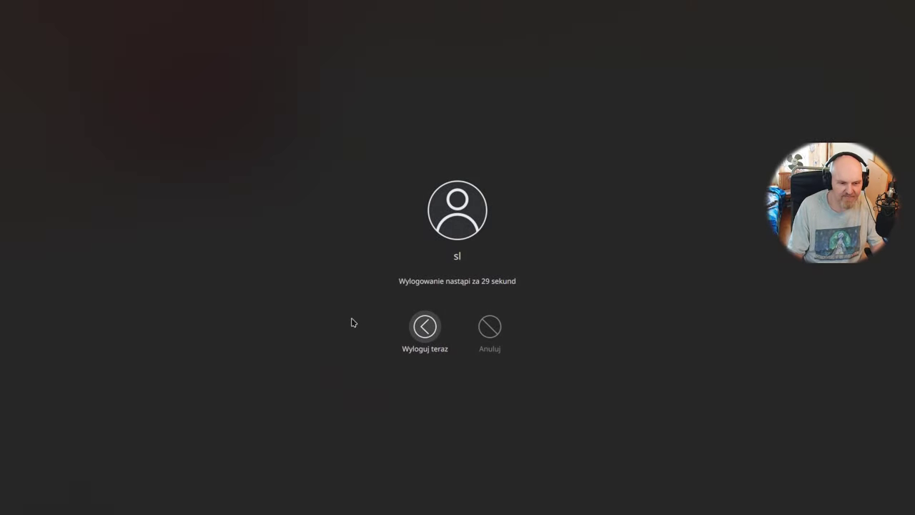
pyautogui.click(420, 330)
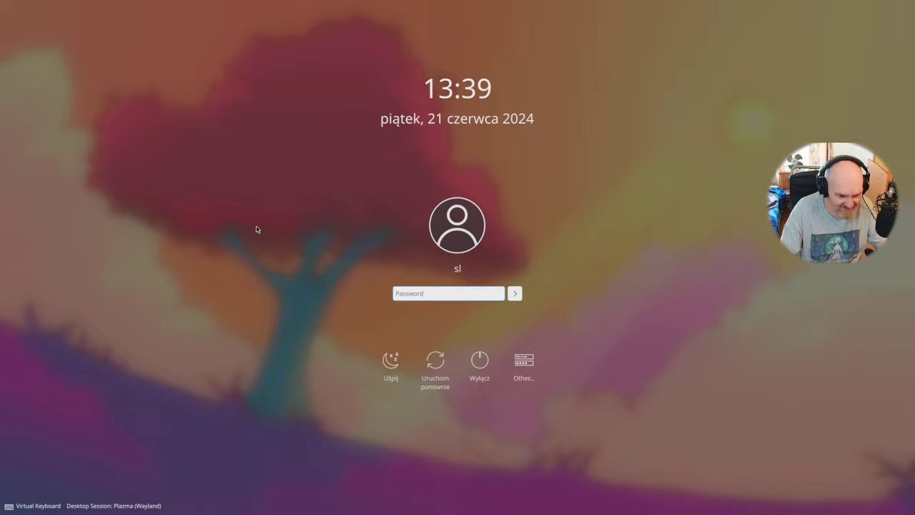
pyautogui.press('Return')
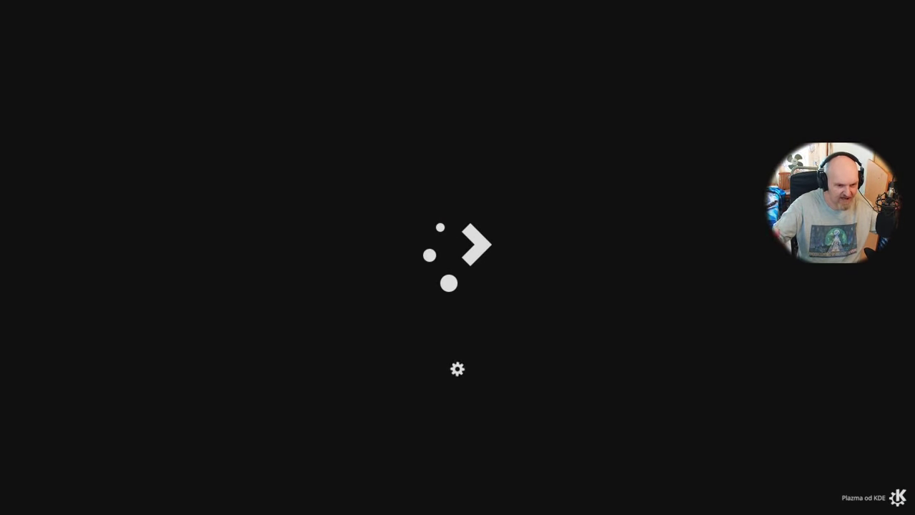